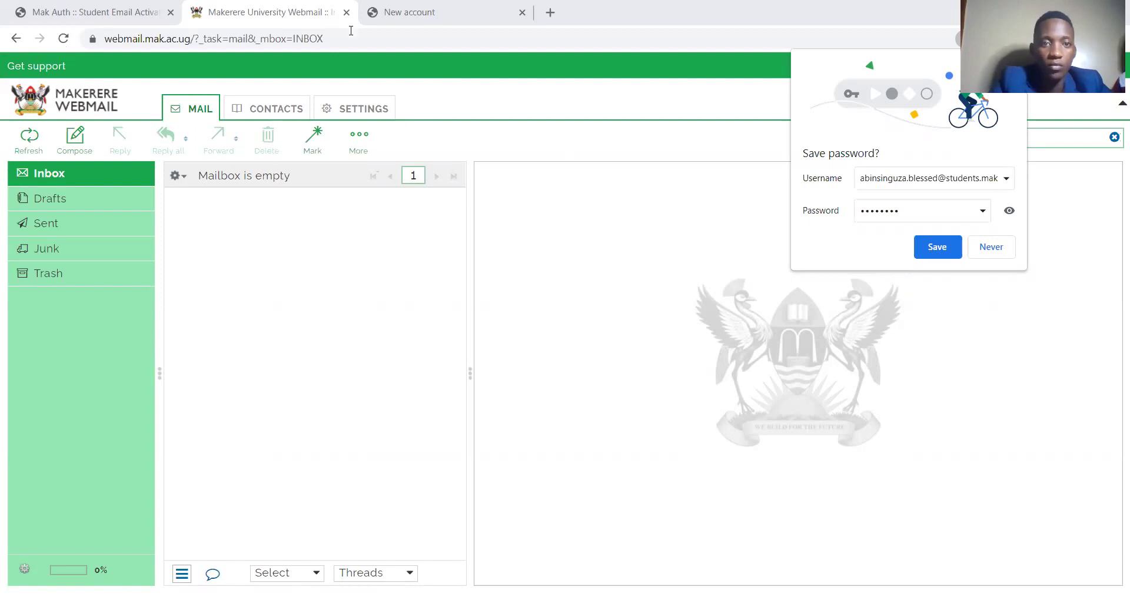
Switch from the webmail inbox to the MUELE 'New account' signup tab
{"action": "left_click", "coordinate": [450, 6]}
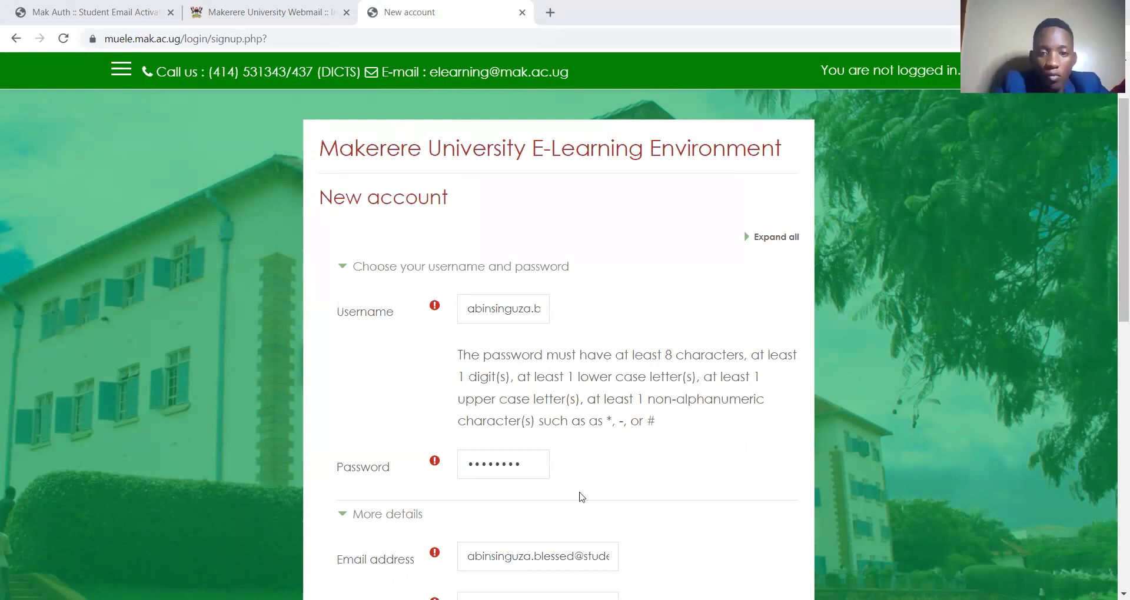
Submit the completed signup form with 'Create my new account'
{"action": "scroll", "coordinate": [552, 482], "scroll_direction": "down", "scroll_amount": 6}
{"action": "left_click", "coordinate": [552, 479]}
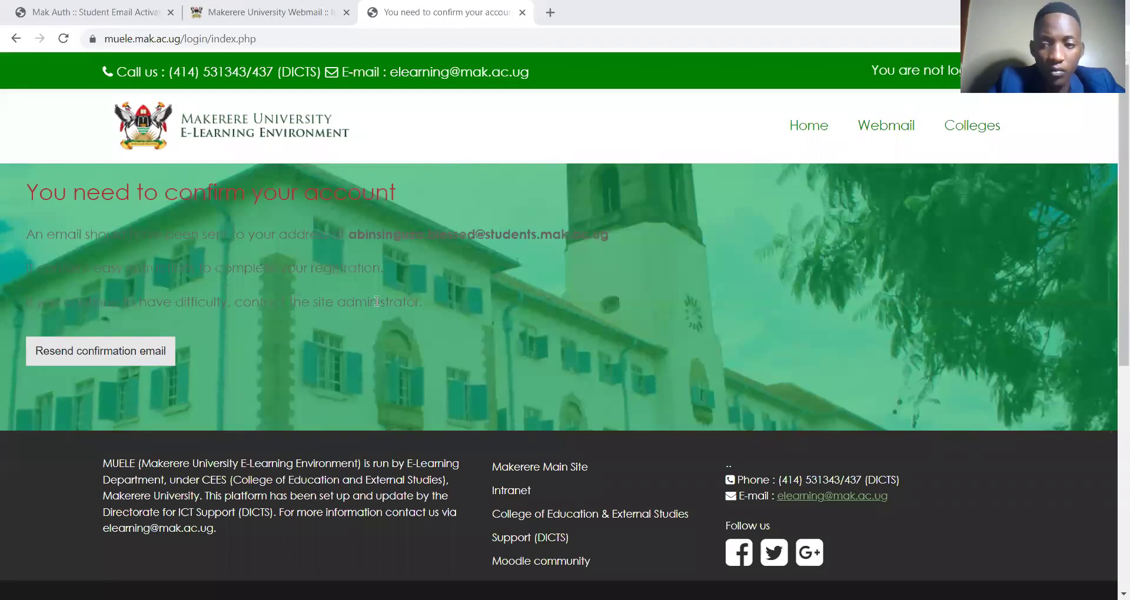
Resend the confirmation email and go back to the webmail tab
{"action": "left_click", "coordinate": [130, 360]}
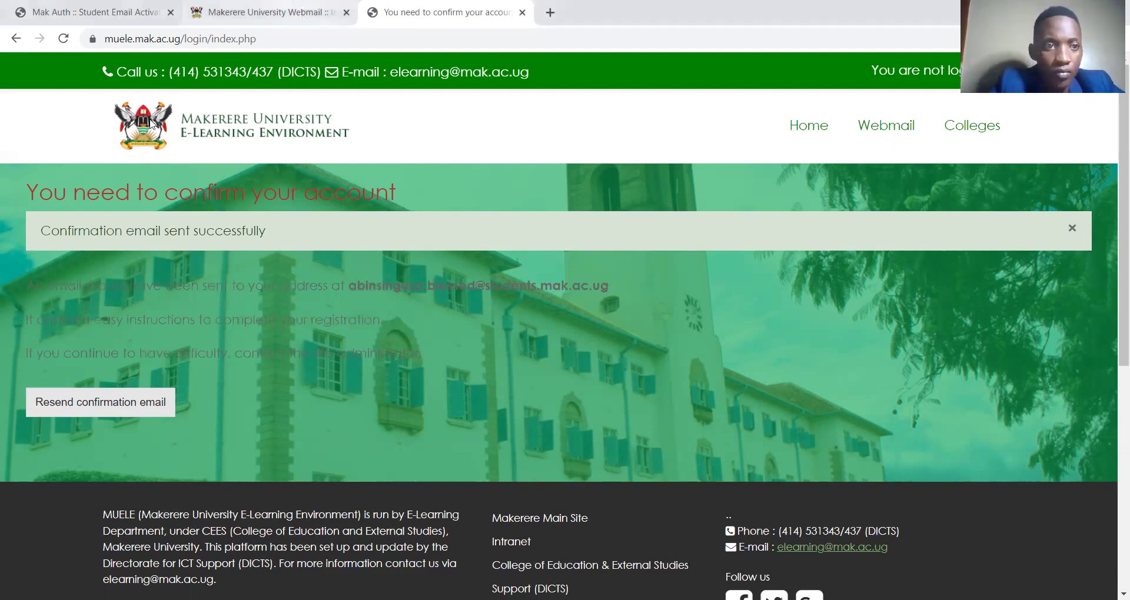
{"action": "key", "text": "ctrl+shift+Tab"}
Refresh the inbox and open the ELearning Support Desk confirmation email
{"action": "left_click", "coordinate": [69, 36]}
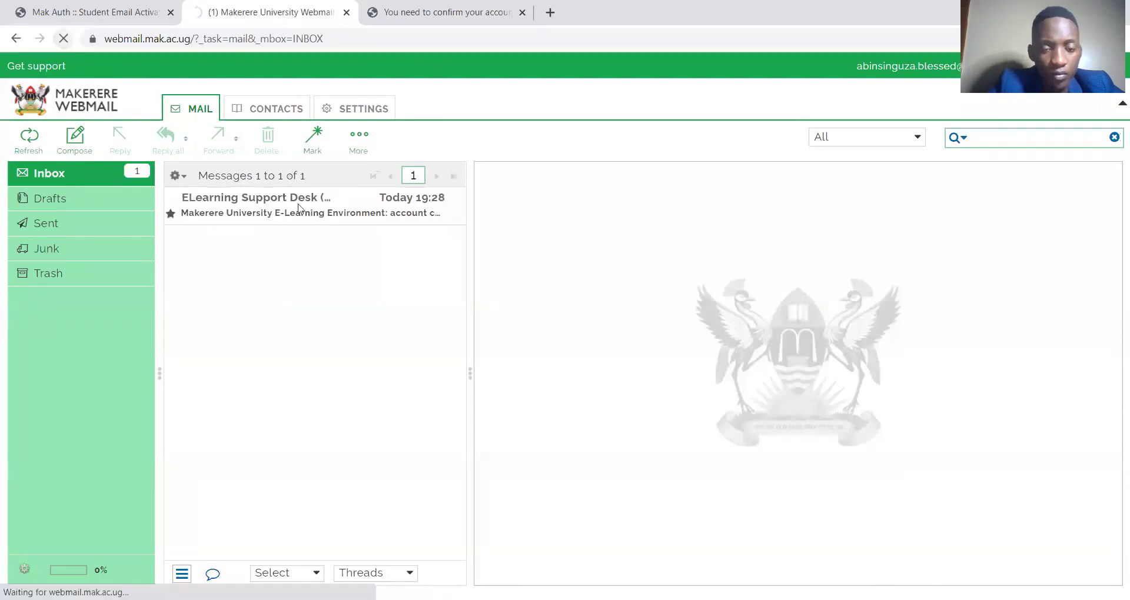
{"action": "left_click", "coordinate": [298, 203]}
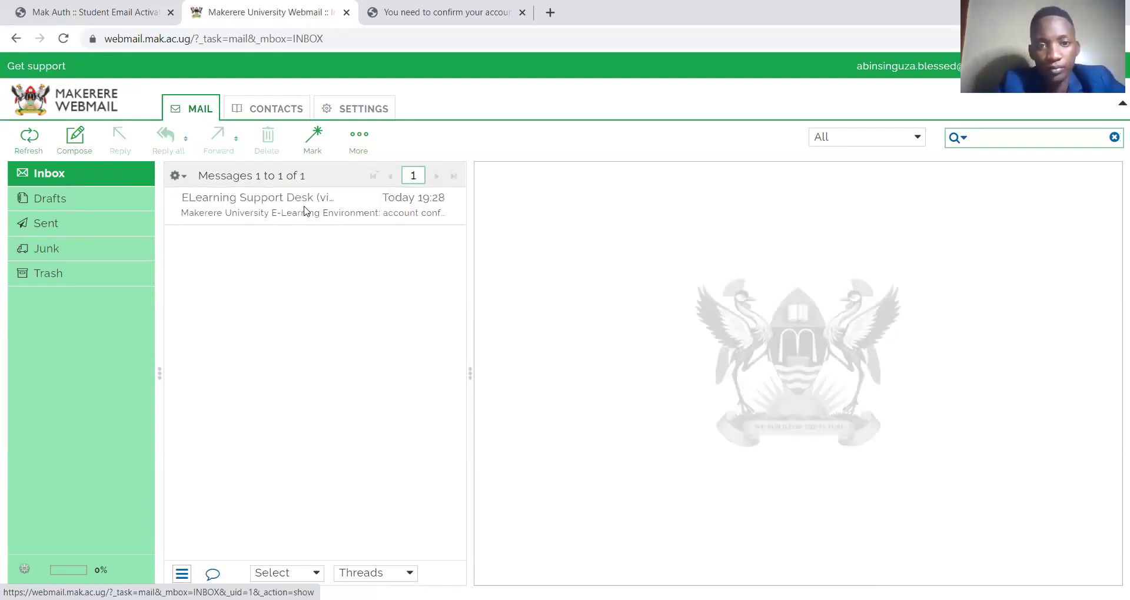
{"action": "left_click", "coordinate": [306, 210]}
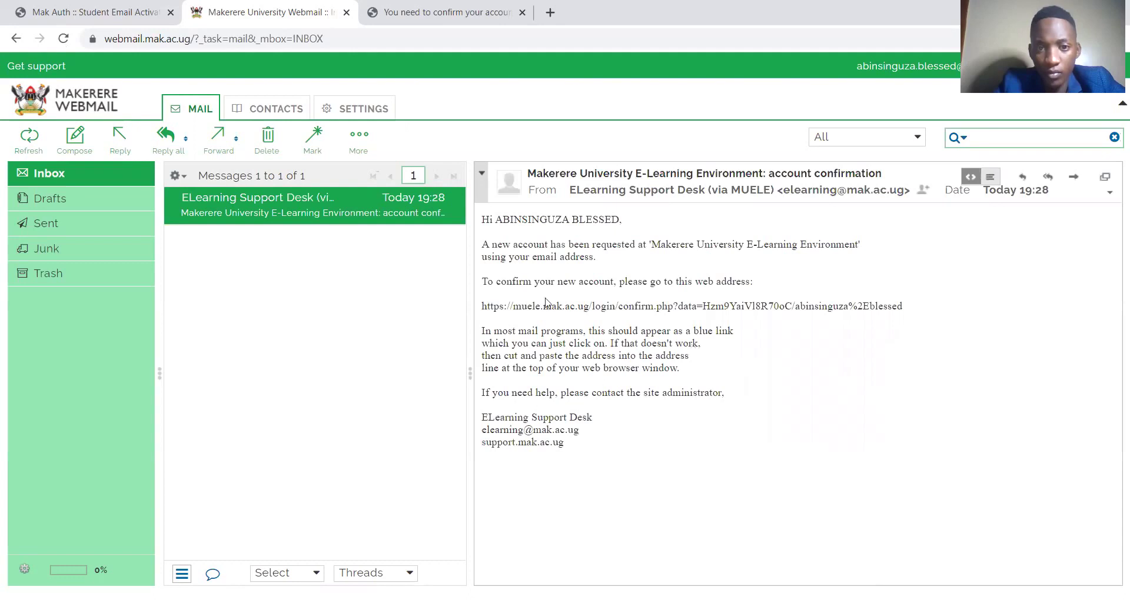
Open the email's MUELE confirmation link in a new browser tab
{"action": "left_click_drag", "start_coordinate": [484, 305], "coordinate": [906, 309]}
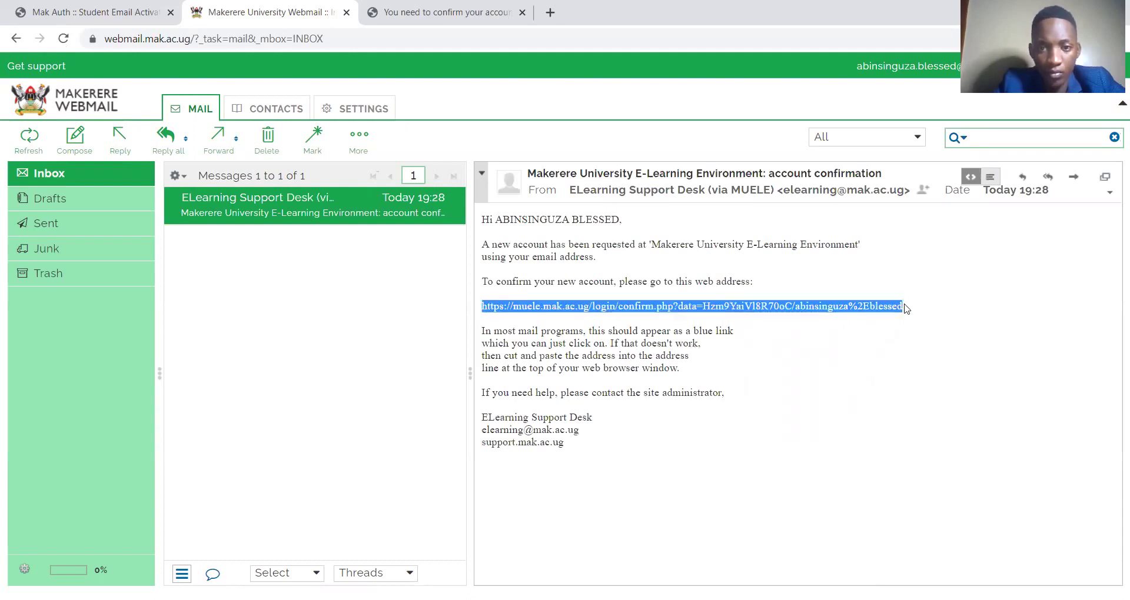
{"action": "right_click", "coordinate": [837, 306]}
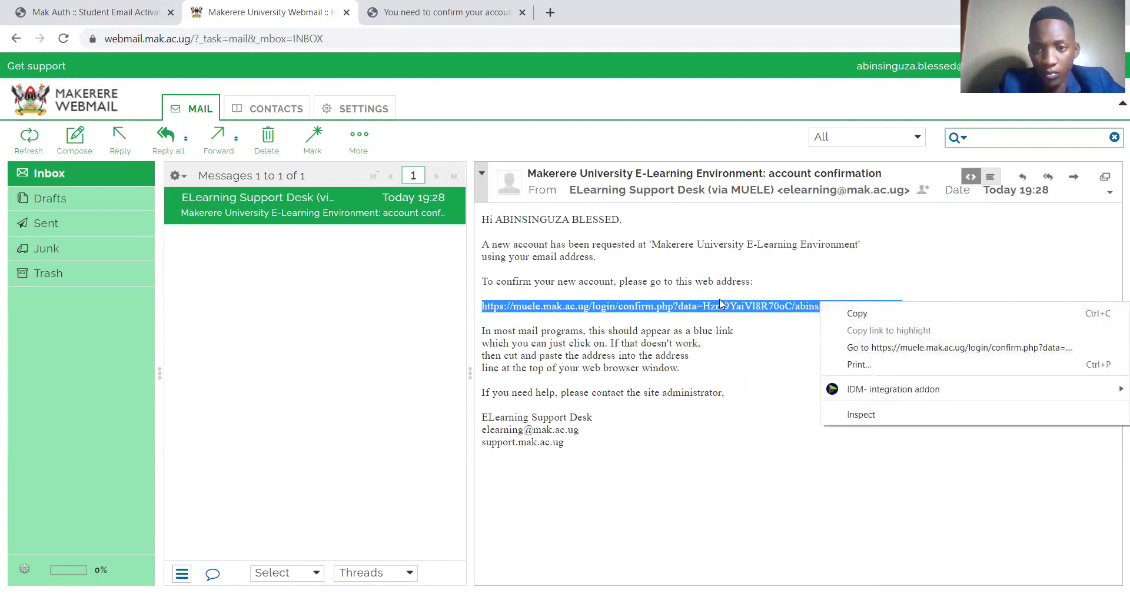
{"action": "left_click", "coordinate": [909, 352]}
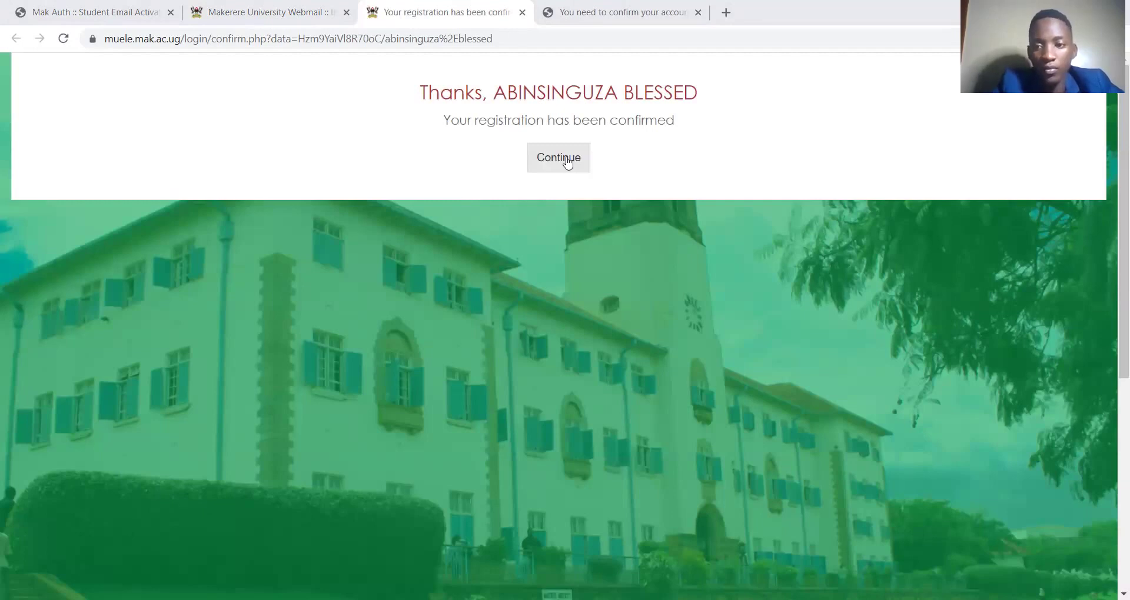
Continue past the 'Your registration has been confirmed' page
{"action": "left_click", "coordinate": [567, 162]}
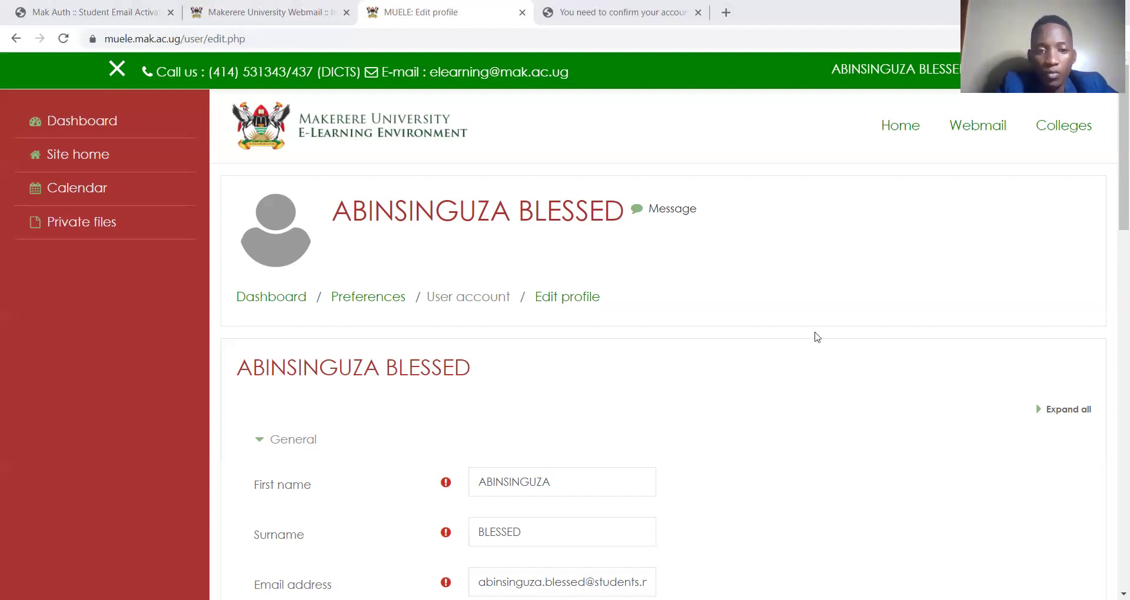
Set Gender to Male, Options to Yes and Service Provider to ZAIN
{"action": "scroll", "coordinate": [748, 283], "scroll_direction": "down", "scroll_amount": 15}
{"action": "scroll", "coordinate": [748, 285], "scroll_direction": "up", "scroll_amount": 6}
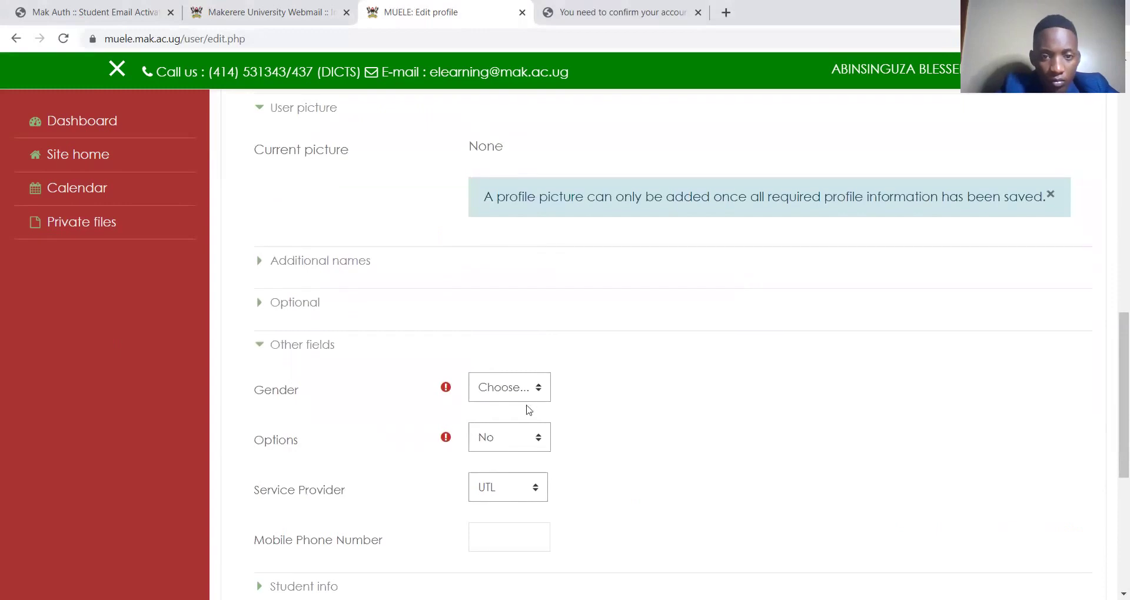
{"action": "left_click", "coordinate": [526, 398]}
{"action": "left_click", "coordinate": [525, 437]}
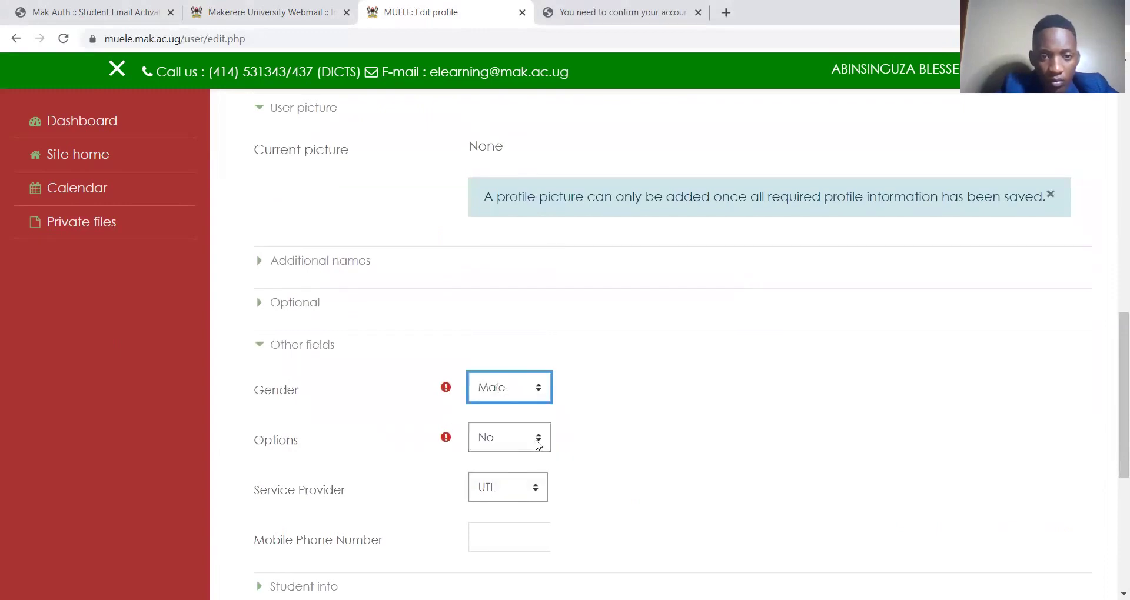
{"action": "left_click", "coordinate": [538, 445]}
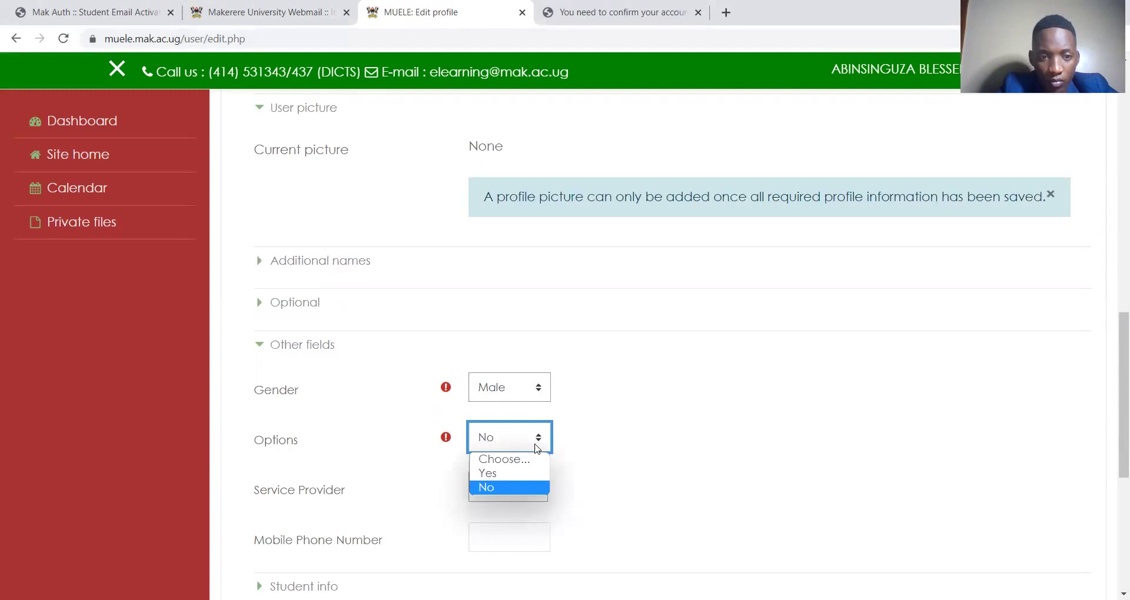
{"action": "left_click", "coordinate": [512, 477]}
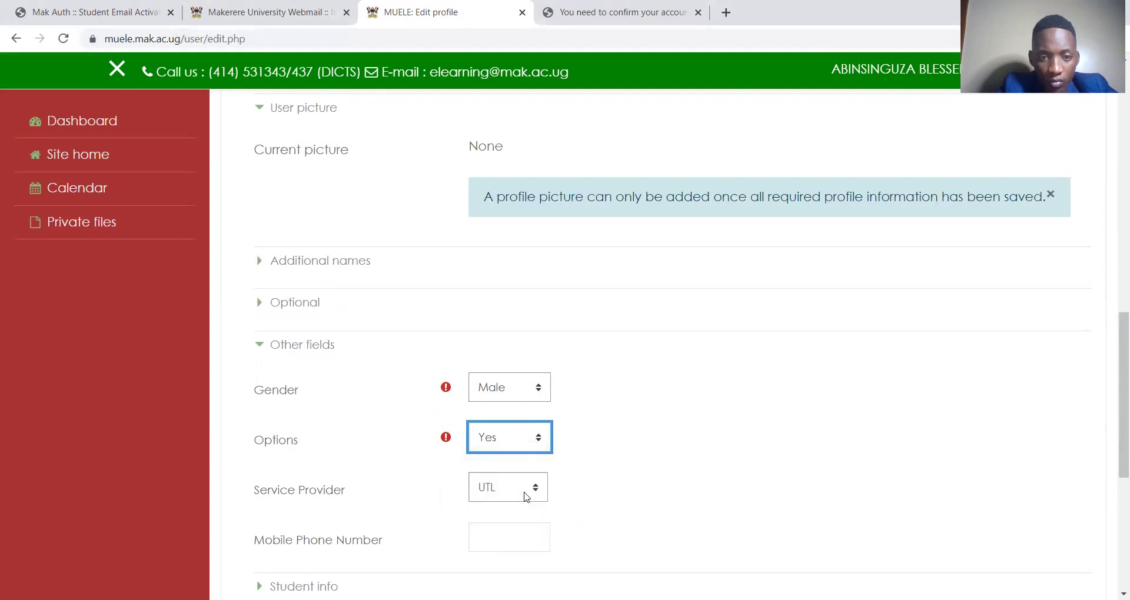
{"action": "left_click", "coordinate": [523, 494]}
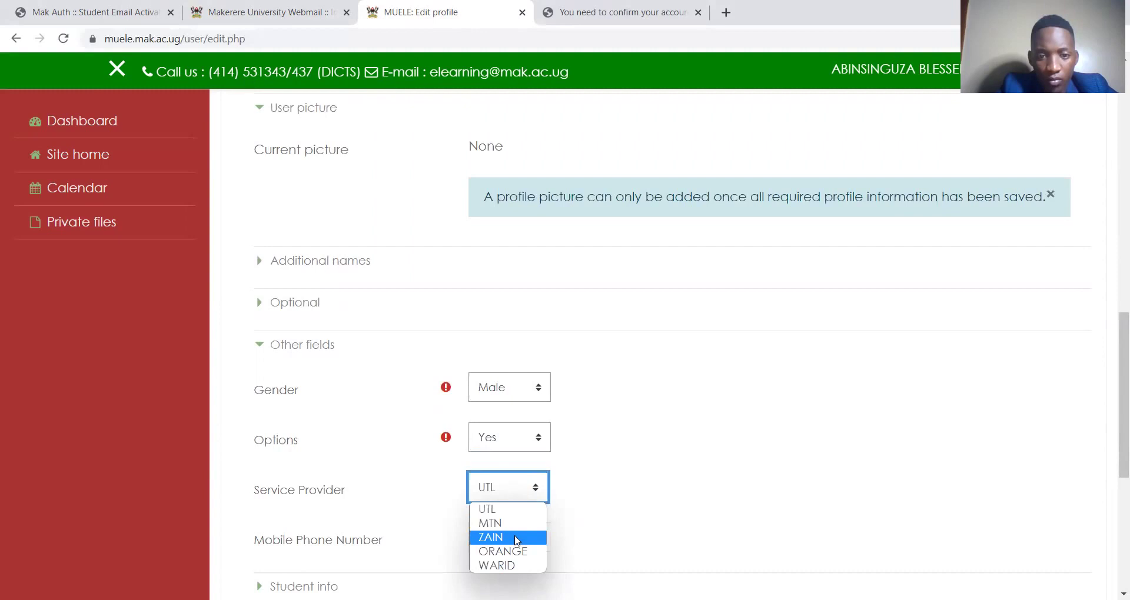
{"action": "left_click", "coordinate": [516, 541]}
Enter the student's mobile phone number and save with Update profile
{"action": "scroll", "coordinate": [617, 523], "scroll_direction": "down", "scroll_amount": 5}
{"action": "scroll", "coordinate": [617, 524], "scroll_direction": "up", "scroll_amount": 7}
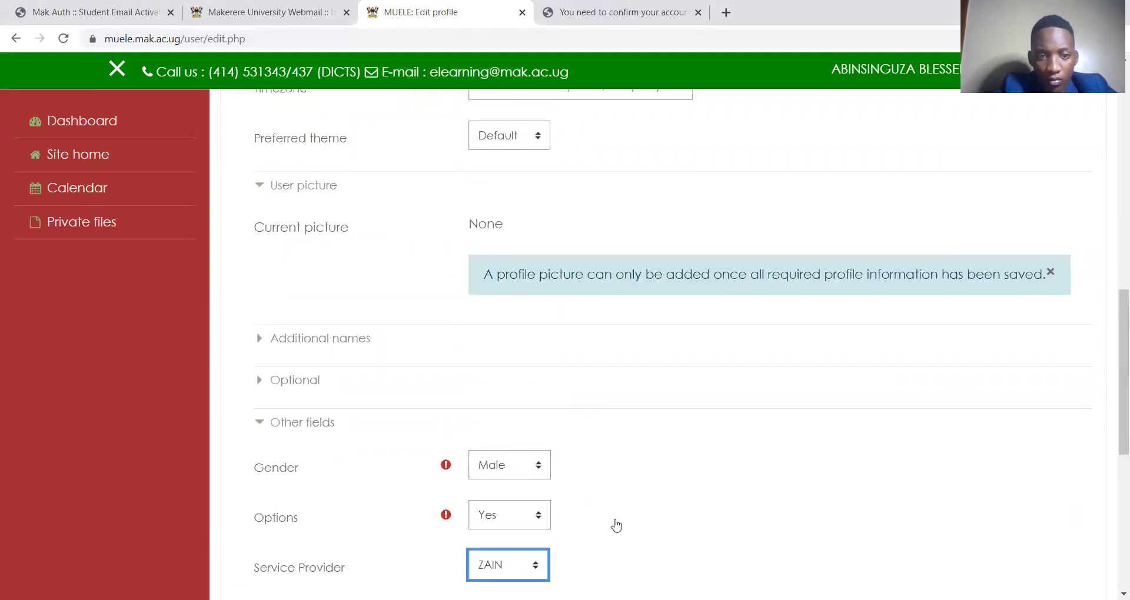
{"action": "scroll", "coordinate": [617, 524], "scroll_direction": "down", "scroll_amount": 2}
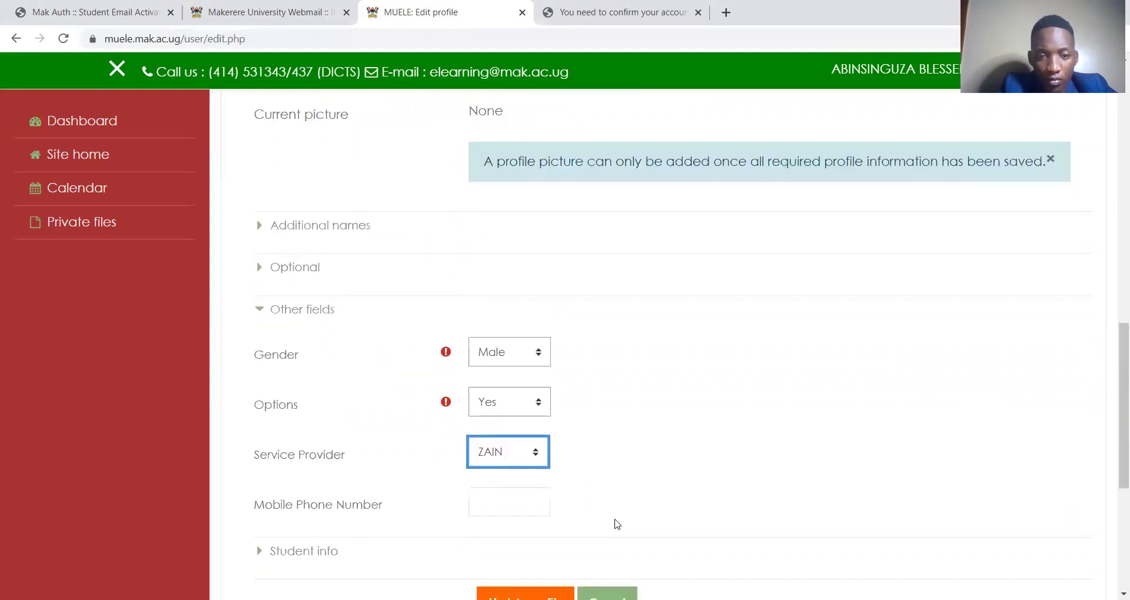
{"action": "left_click", "coordinate": [522, 506]}
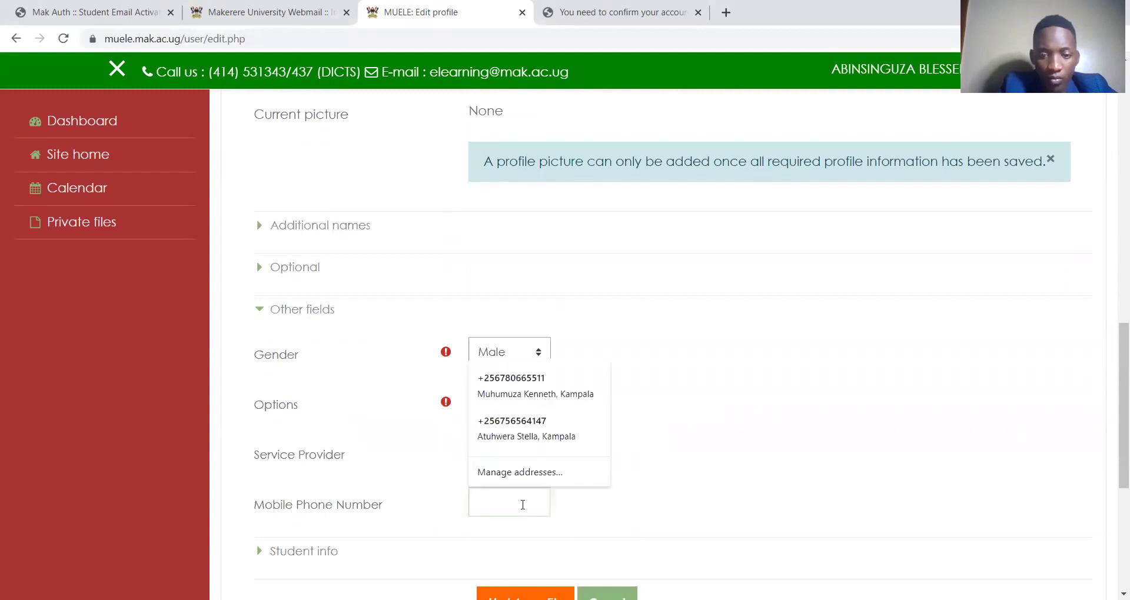
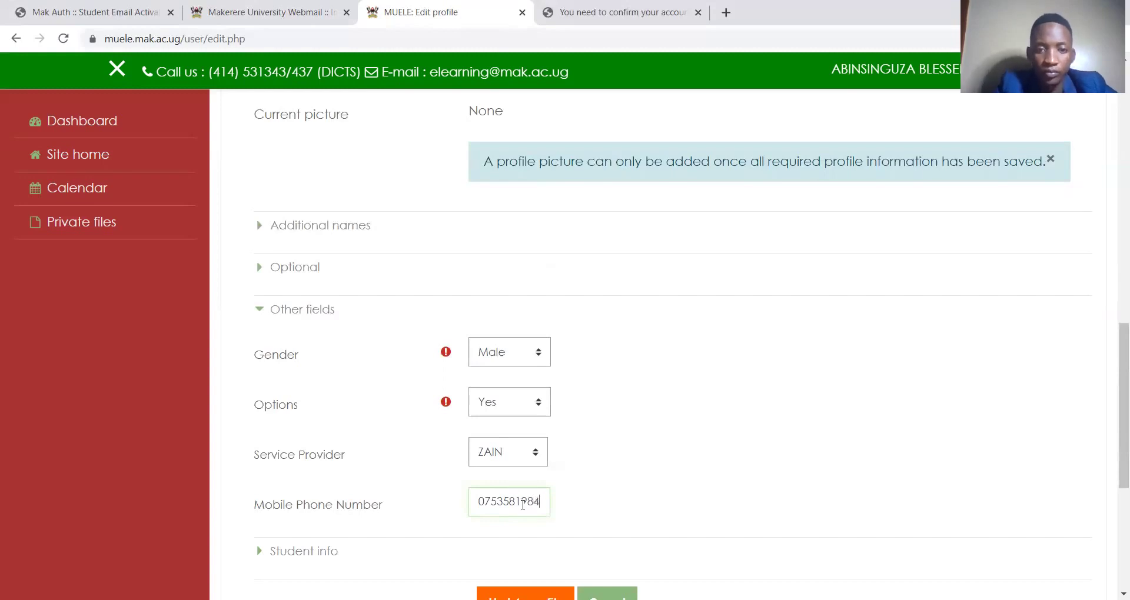
{"action": "scroll", "coordinate": [586, 380], "scroll_direction": "up", "scroll_amount": 15}
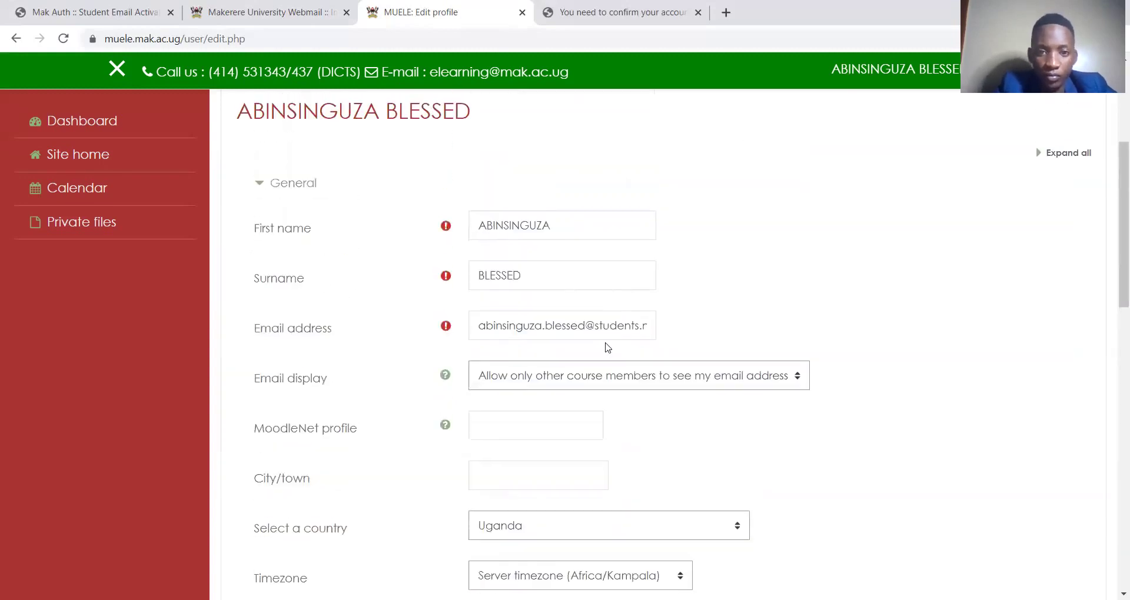
{"action": "scroll", "coordinate": [635, 327], "scroll_direction": "down", "scroll_amount": 15}
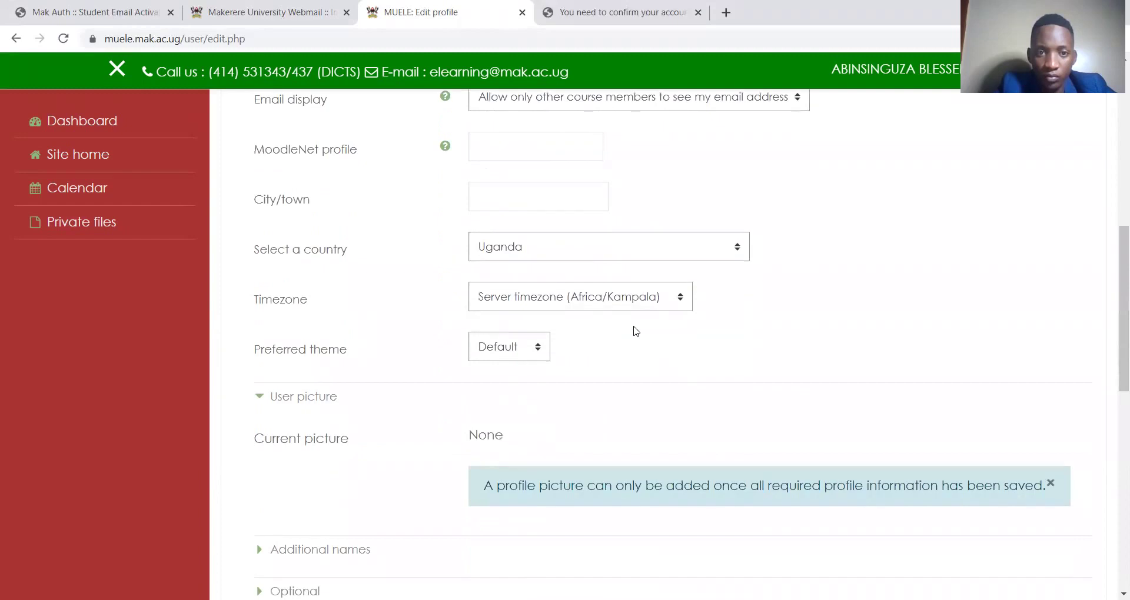
{"action": "scroll", "coordinate": [636, 331], "scroll_direction": "down", "scroll_amount": 2}
{"action": "left_click", "coordinate": [525, 272]}
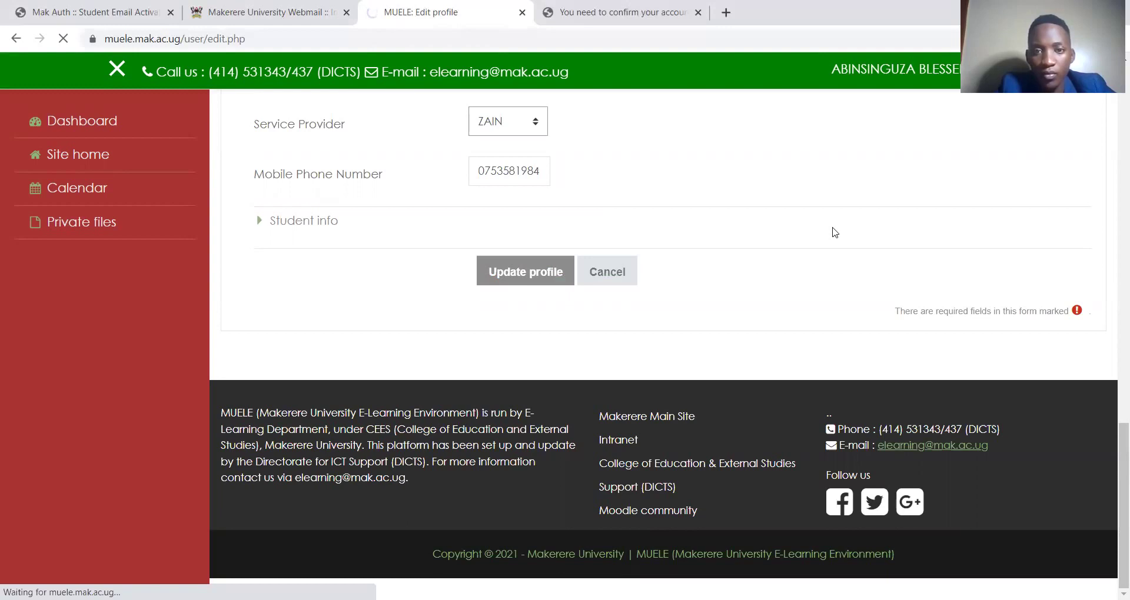
Scroll through the Preferences page once the profile has saved
{"action": "scroll", "coordinate": [835, 232], "scroll_direction": "up", "scroll_amount": 10}
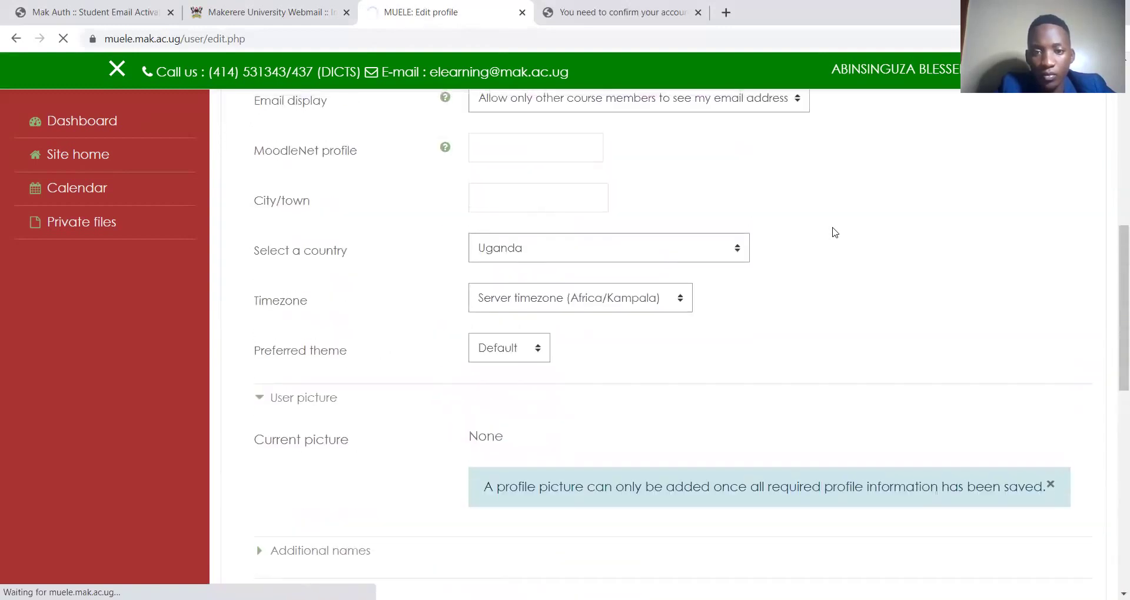
{"action": "scroll", "coordinate": [834, 232], "scroll_direction": "down", "scroll_amount": 7}
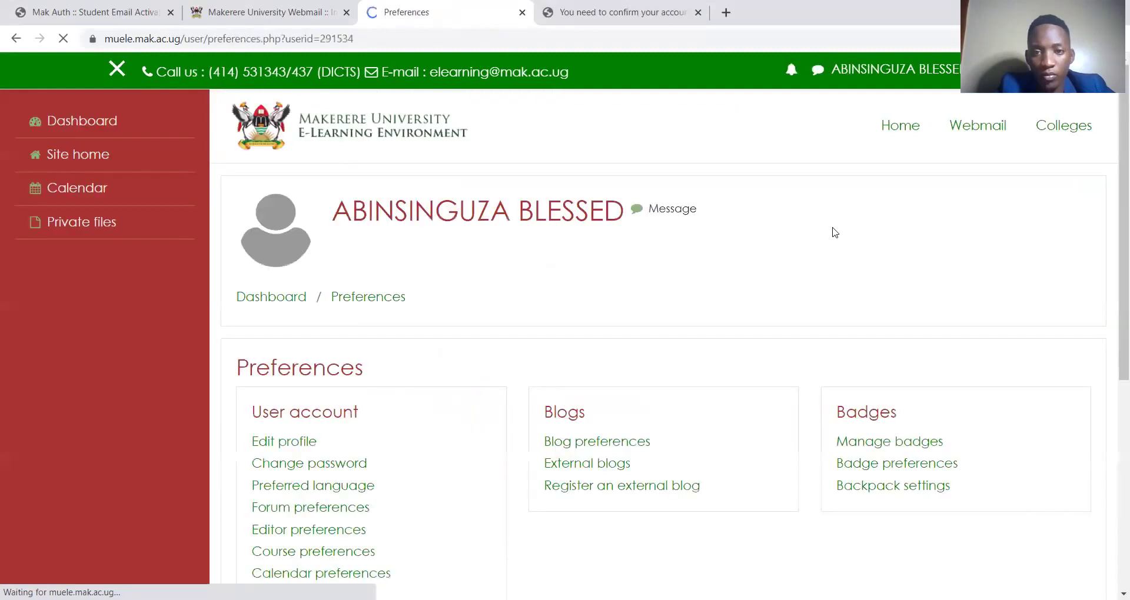
{"action": "scroll", "coordinate": [834, 232], "scroll_direction": "down", "scroll_amount": 5}
{"action": "scroll", "coordinate": [835, 232], "scroll_direction": "up", "scroll_amount": 5}
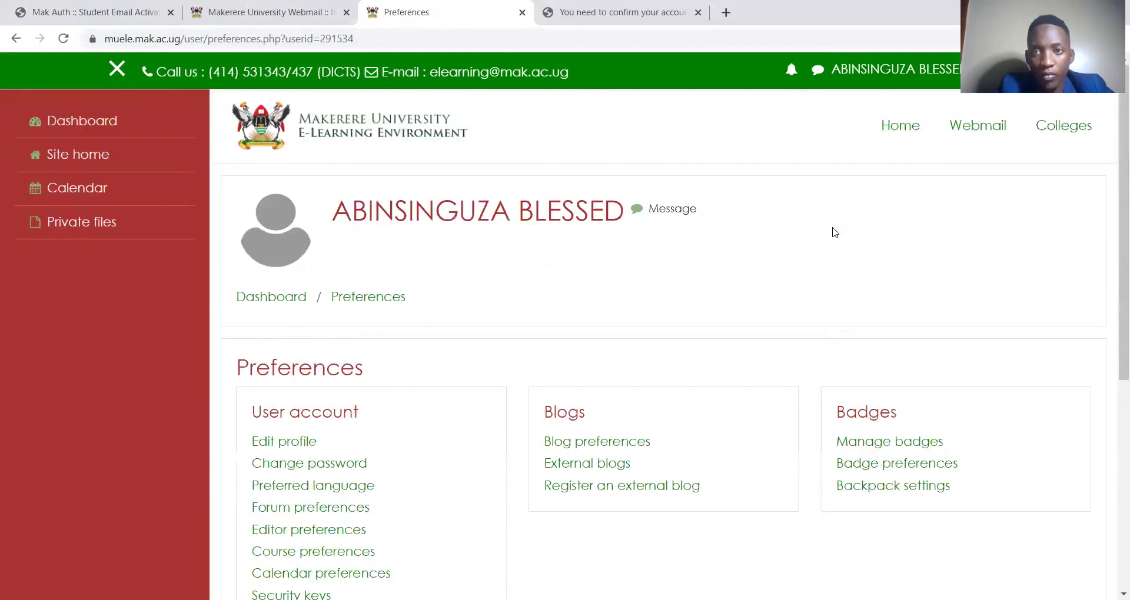